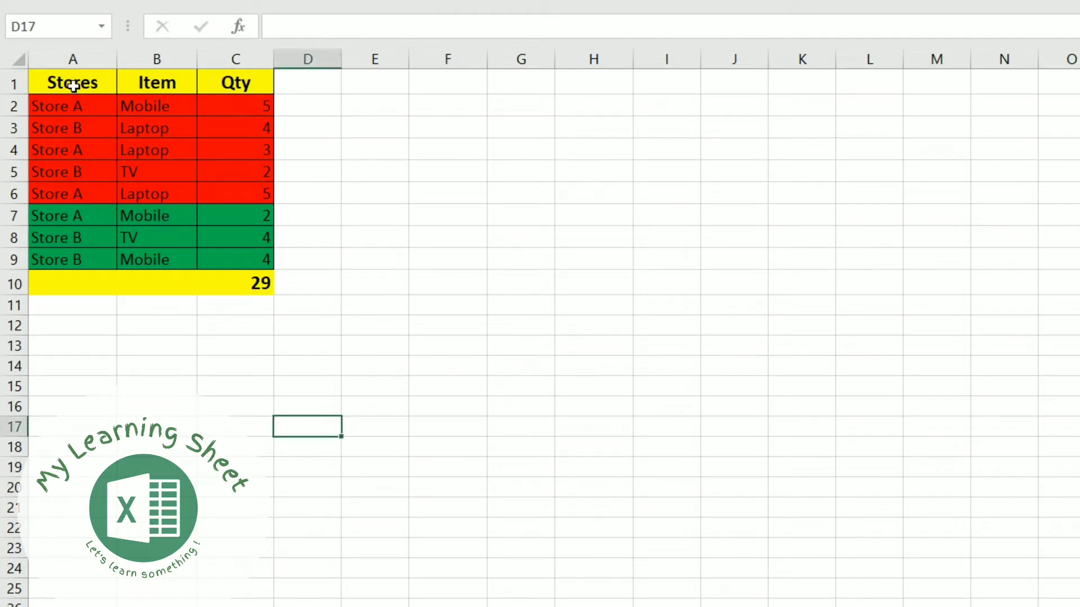
# Select A1:C10 and Tab through the table from the Stores heading to Laptop in row 4.
pyautogui.moveTo(101, 83)
pyautogui.mouseDown()
pyautogui.moveTo(183, 192)
pyautogui.moveTo(228, 278)
pyautogui.mouseUp()
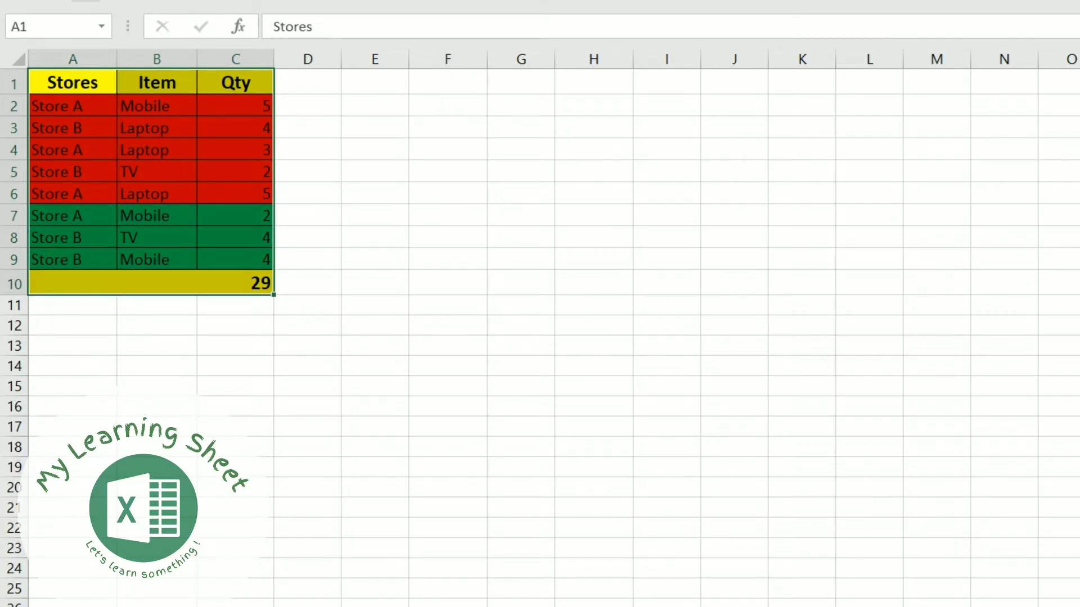
pyautogui.press('Tab')
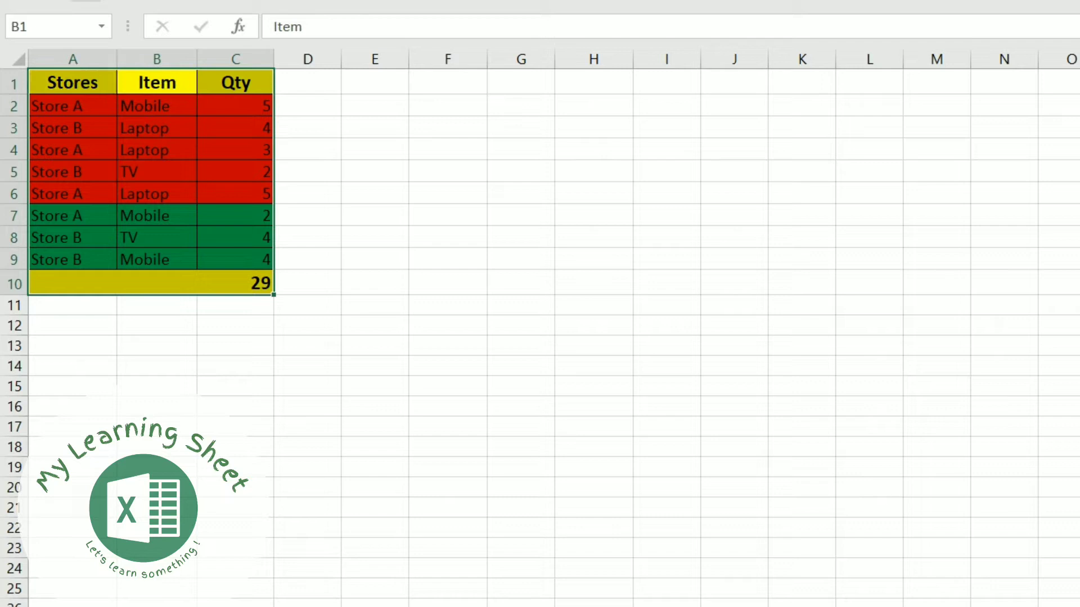
pyautogui.press('Tab')
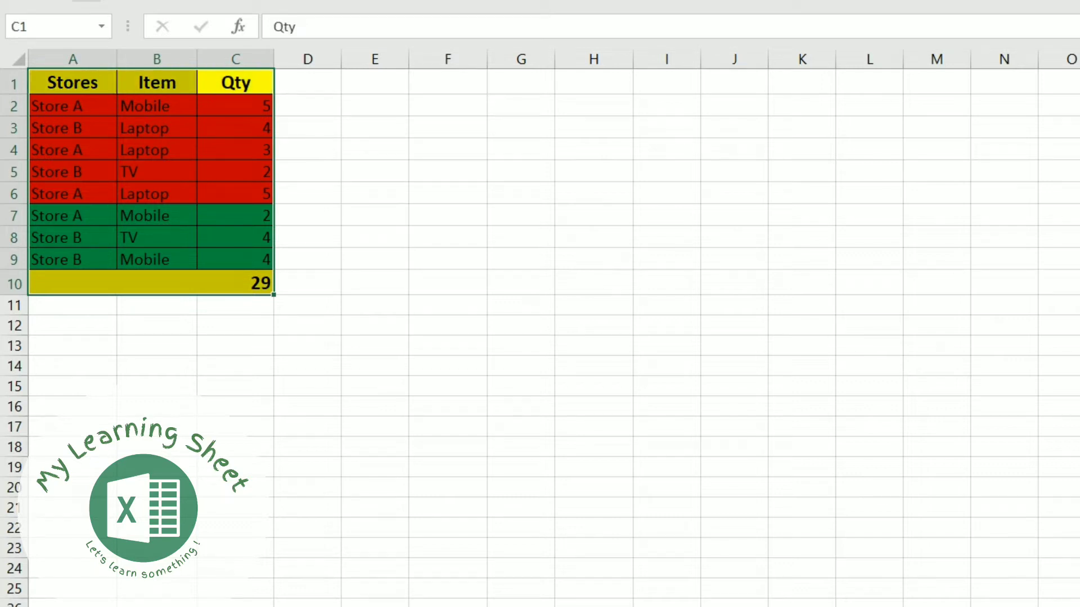
pyautogui.press('Tab')
pyautogui.press('Tab')
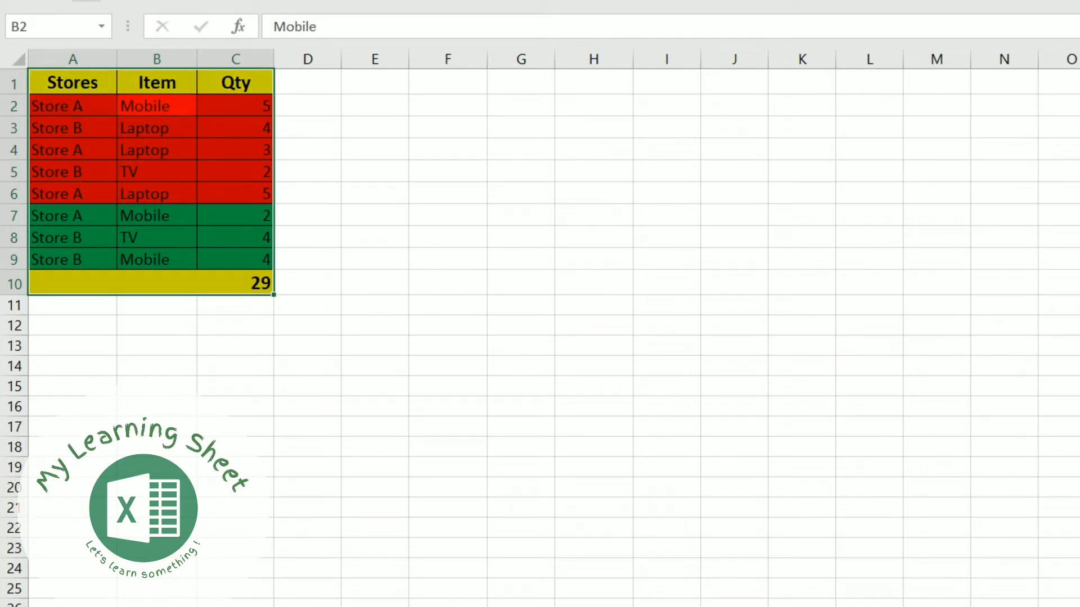
pyautogui.press('Tab')
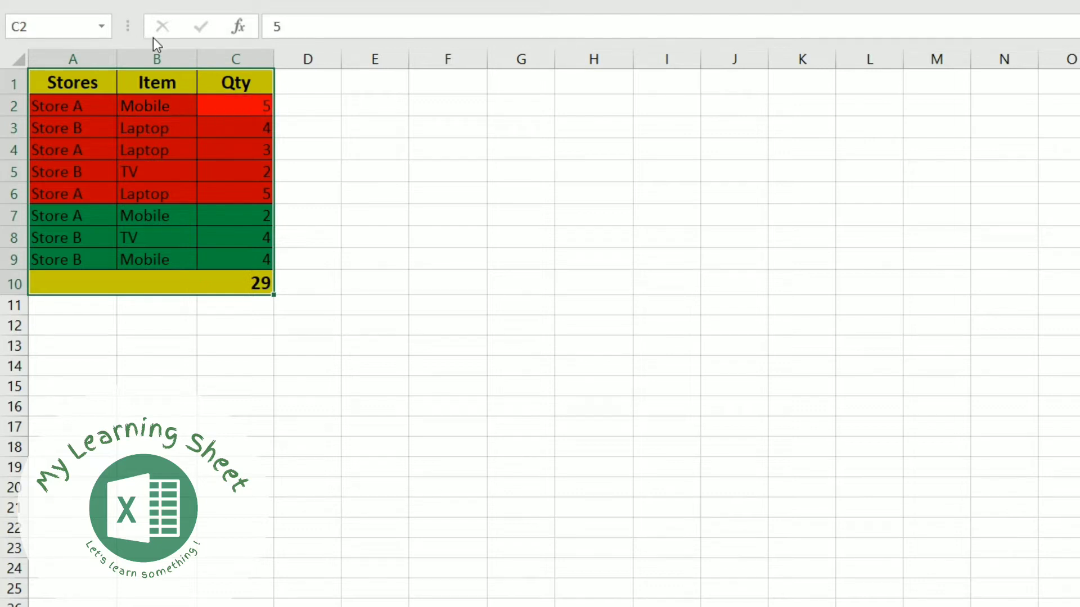
pyautogui.press('Tab')
pyautogui.press('Tab')
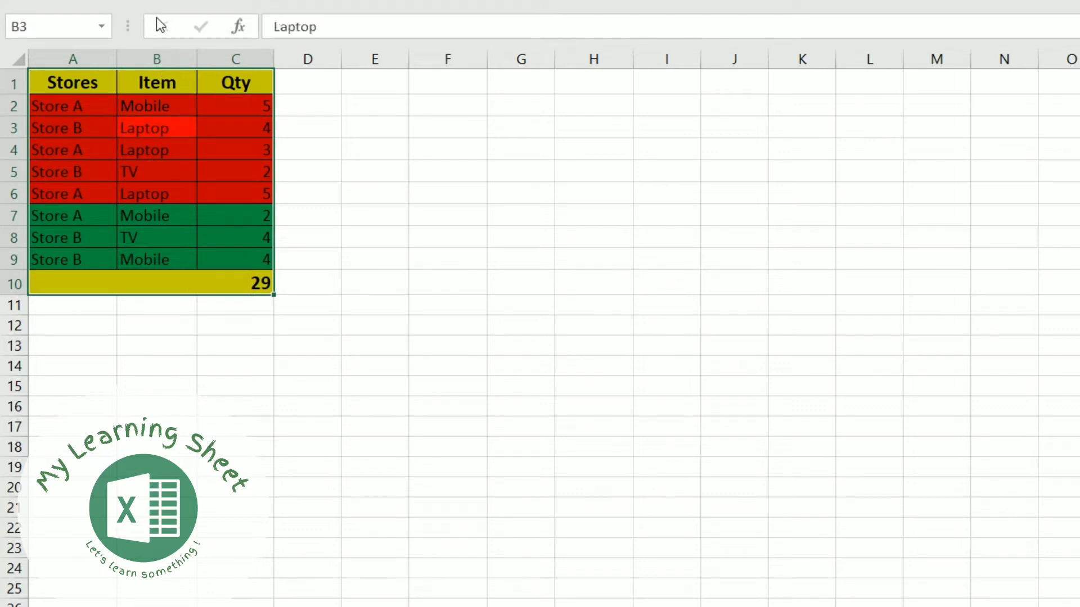
pyautogui.press('Tab')
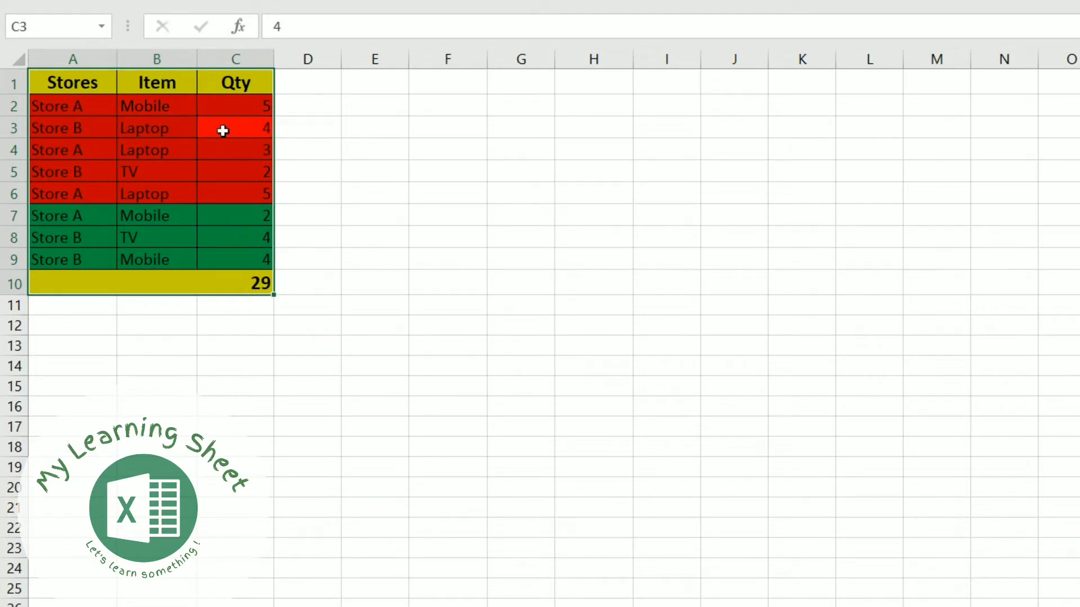
pyautogui.press('Tab')
pyautogui.press('Tab')
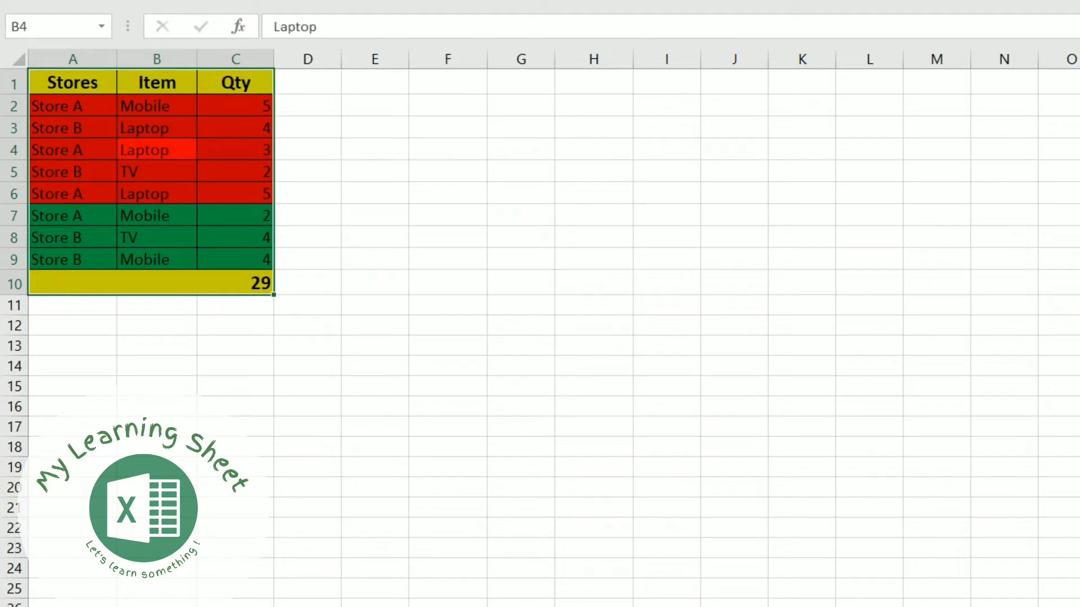
pyautogui.press('Tab')
pyautogui.click(235, 215)
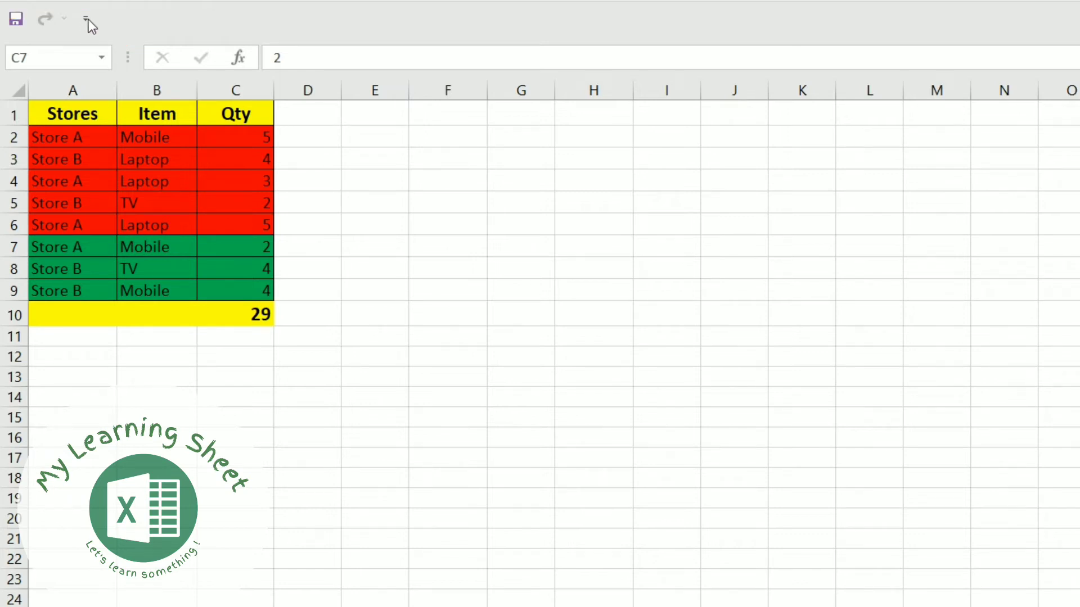
# Open the Quick Access Toolbar's More Commands page and list commands from All Commands.
pyautogui.click(86, 19)
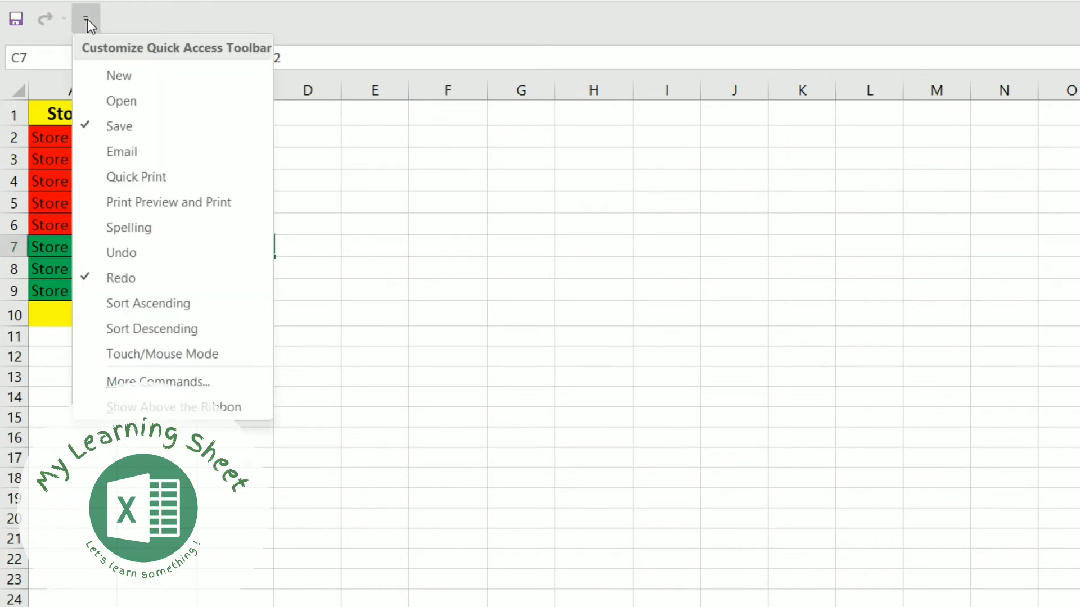
pyautogui.click(136, 382)
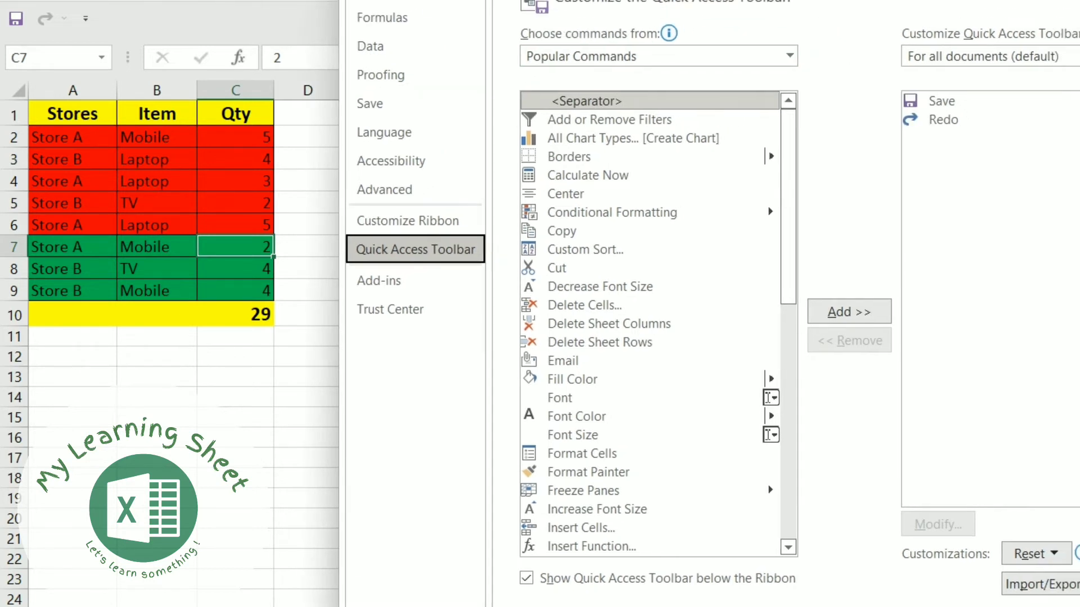
pyautogui.click(768, 58)
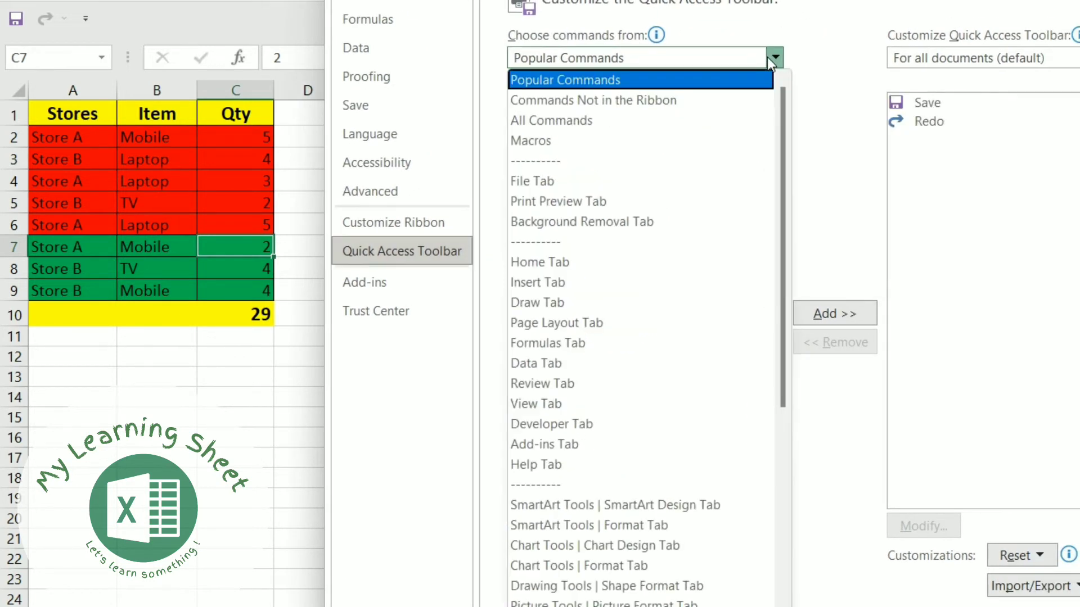
pyautogui.click(639, 120)
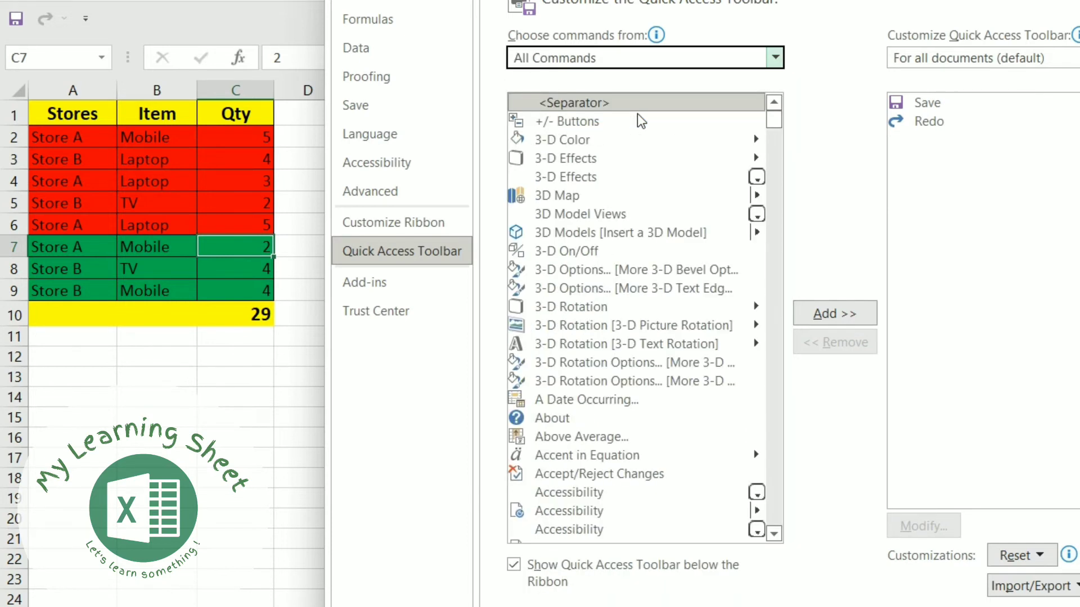
# Find and select Speak Cells in the All Commands list.
pyautogui.click(571, 234)
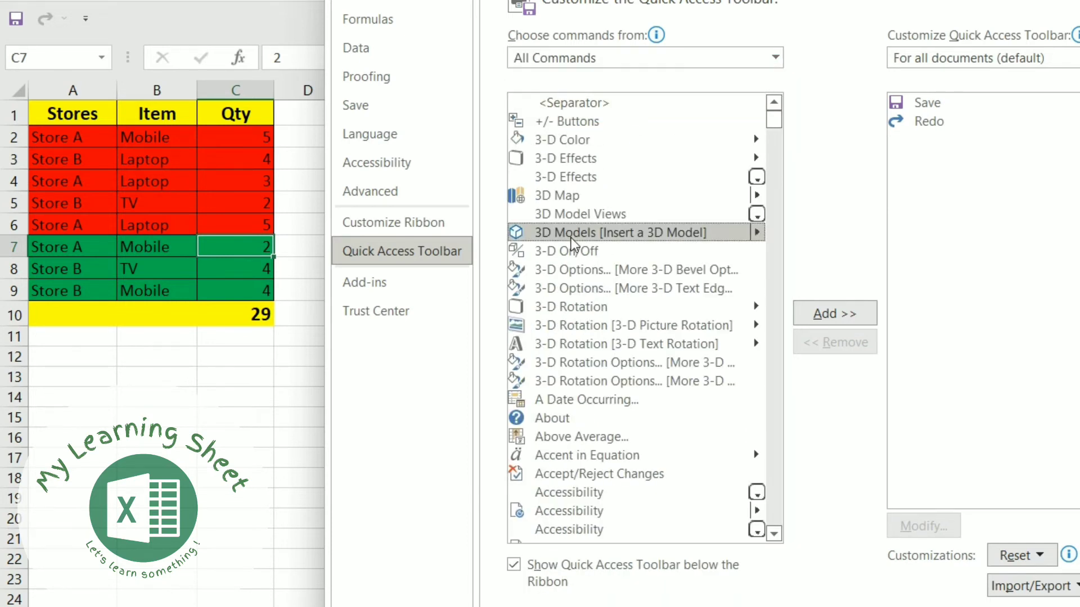
pyautogui.press('s')
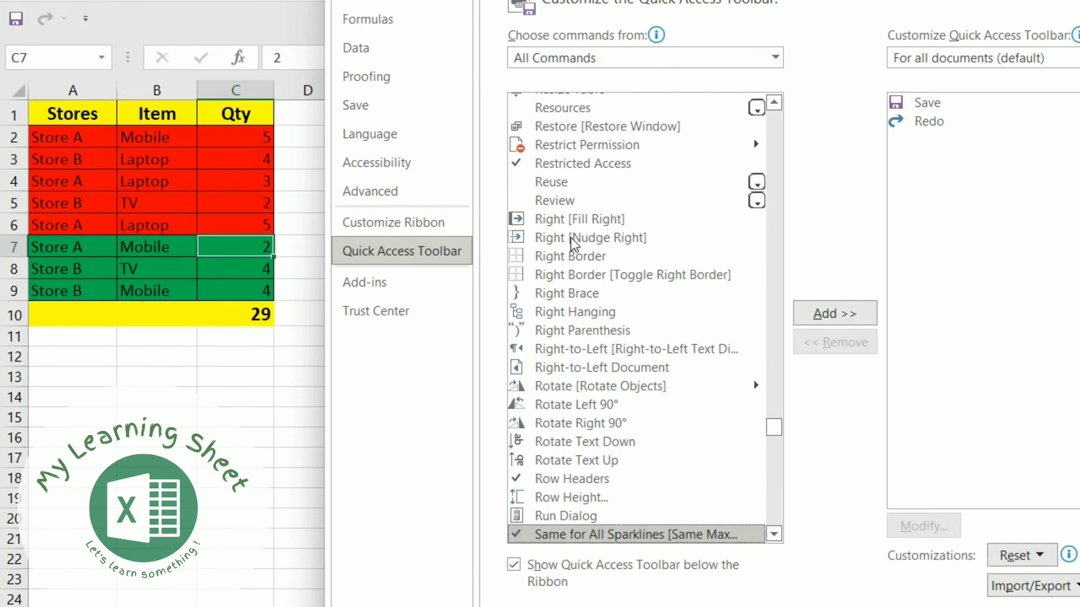
pyautogui.press('Down')
pyautogui.press('Down')
pyautogui.press('Down')
pyautogui.press('Down')
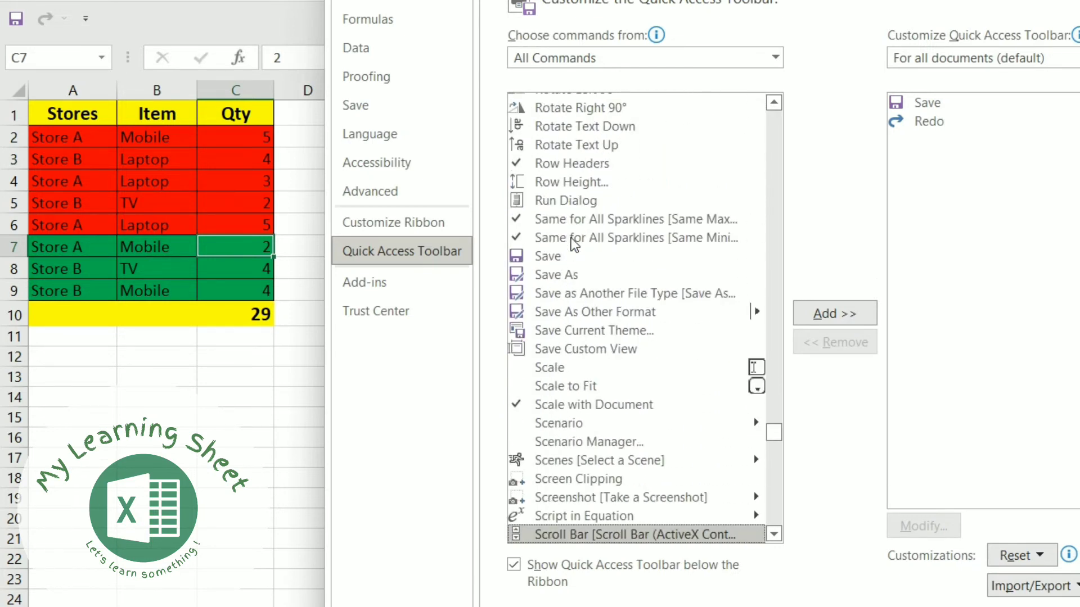
pyautogui.press('Down')
pyautogui.press('Down')
pyautogui.press('Down')
pyautogui.press('Down')
pyautogui.press('Down')
pyautogui.press('Down')
pyautogui.press('Down')
pyautogui.press('Down')
pyautogui.press('Down')
pyautogui.press('Down')
pyautogui.press('Down')
pyautogui.press('Down')
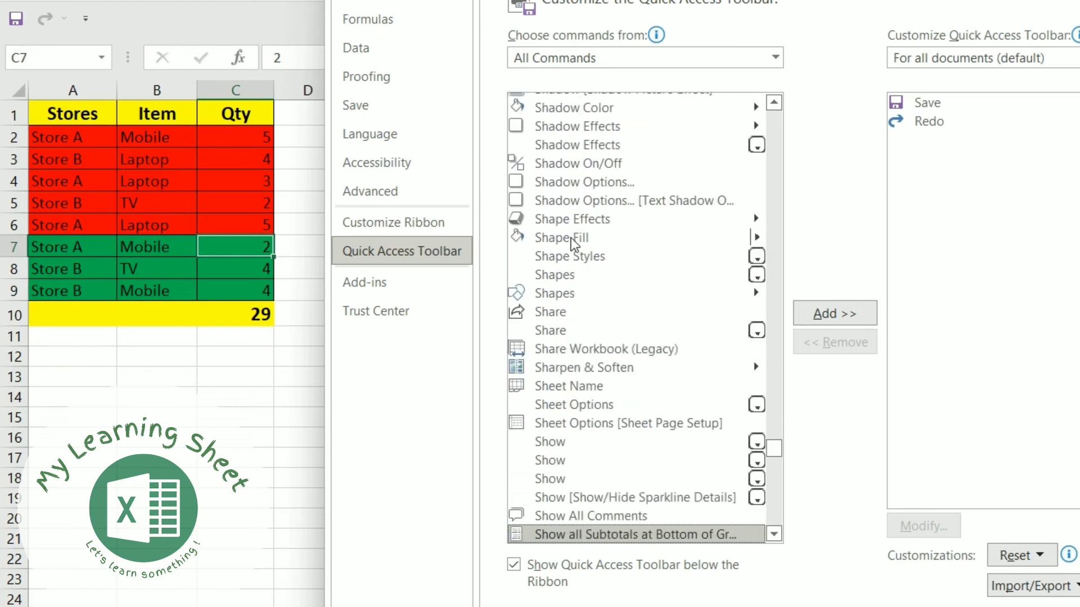
pyautogui.press('Down')
pyautogui.press('Down')
pyautogui.press('Down')
pyautogui.press('Down')
pyautogui.press('Down')
pyautogui.press('Down')
pyautogui.press('Down')
pyautogui.press('Down')
pyautogui.press('Down')
pyautogui.press('Down')
pyautogui.press('Down')
pyautogui.press('Down')
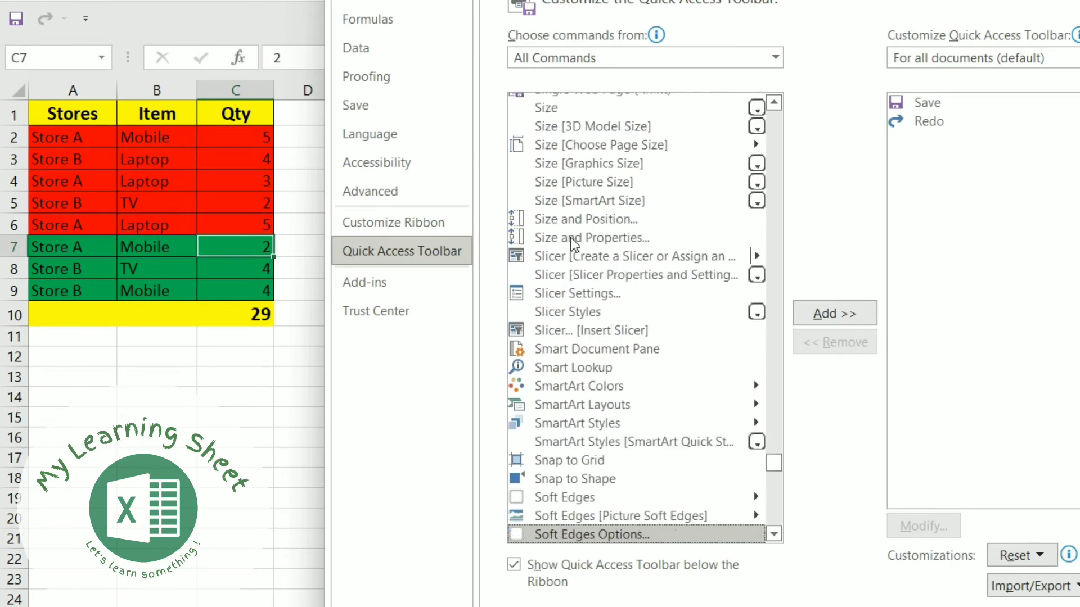
pyautogui.press('Down')
pyautogui.press('Down')
pyautogui.press('Down')
pyautogui.press('Down')
pyautogui.press('Down')
pyautogui.press('Down')
pyautogui.press('Down')
pyautogui.press('Down')
pyautogui.press('Down')
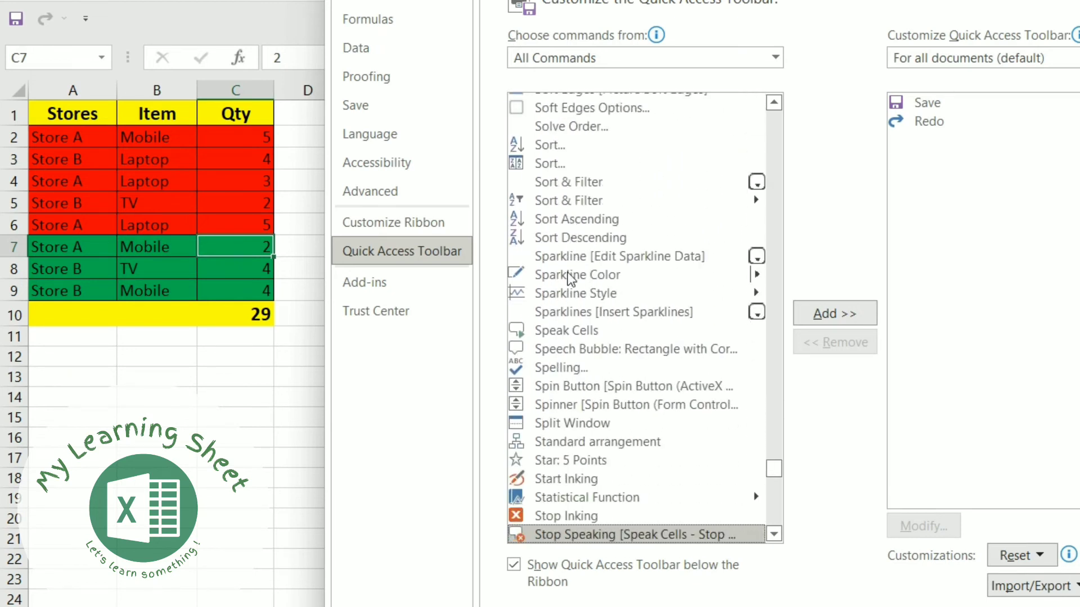
pyautogui.click(578, 332)
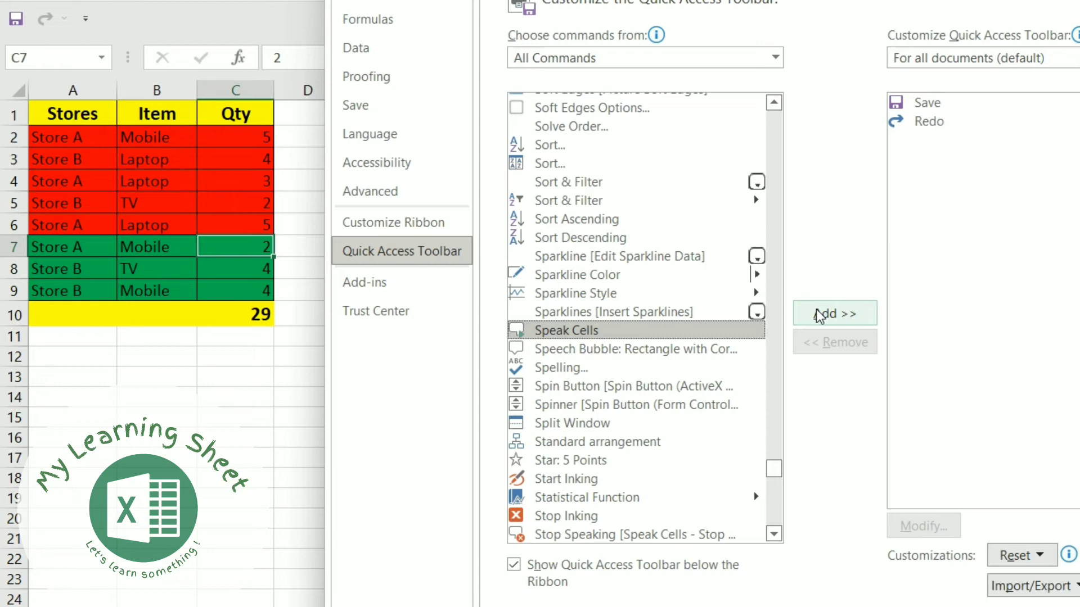
# Add Speak Cells to the toolbar list with Add >> and close Excel Options with OK.
pyautogui.click(819, 316)
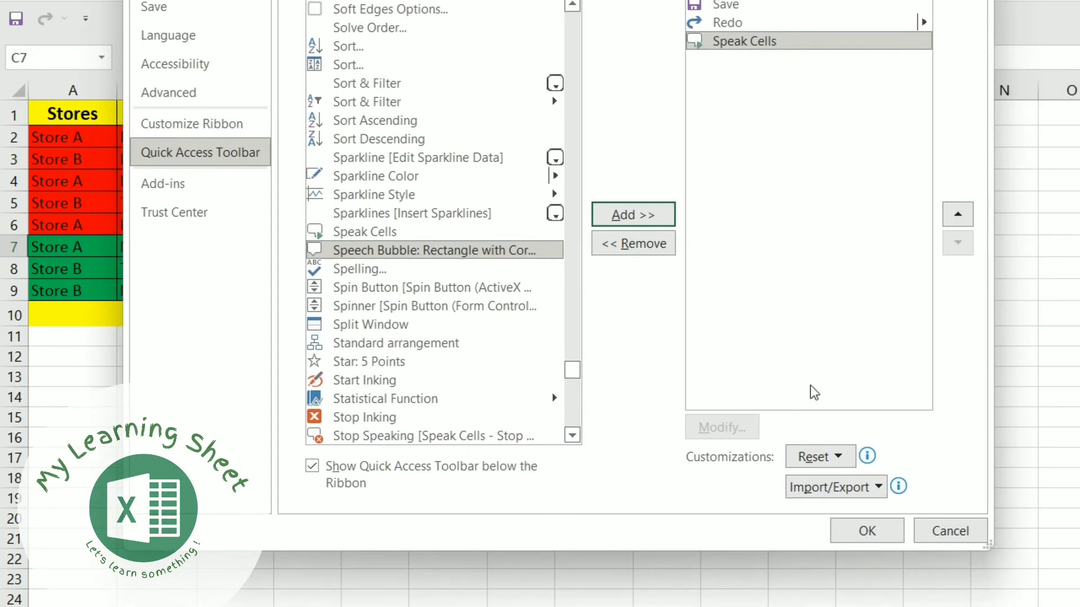
pyautogui.click(855, 535)
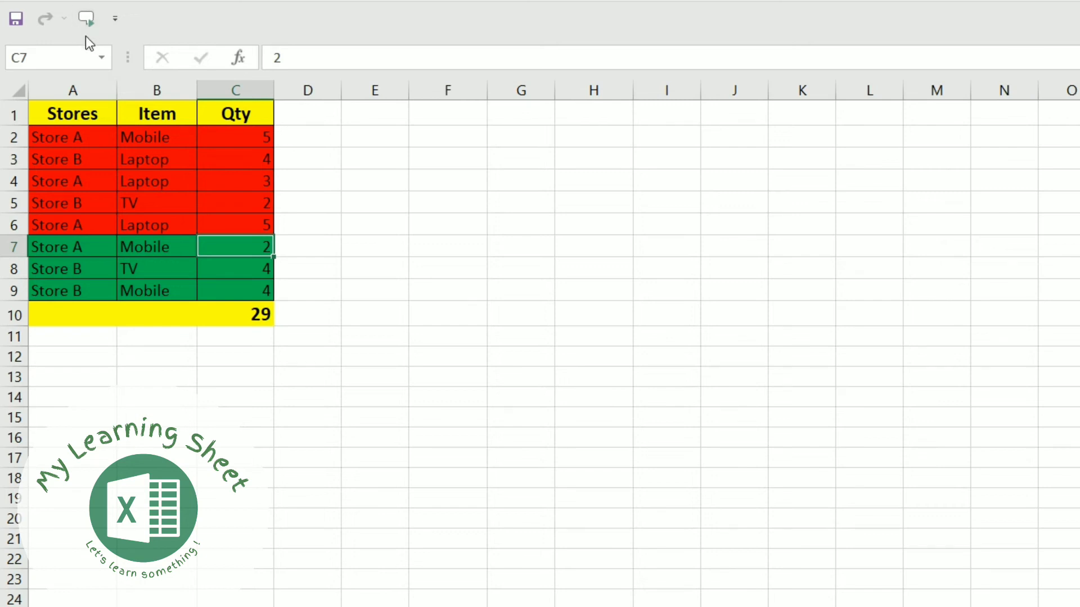
# Select A1:C10, run Speak Cells from the toolbar, then deselect by clicking another cell.
pyautogui.moveTo(85, 111)
pyautogui.mouseDown()
pyautogui.moveTo(192, 280)
pyautogui.moveTo(231, 308)
pyautogui.mouseUp()
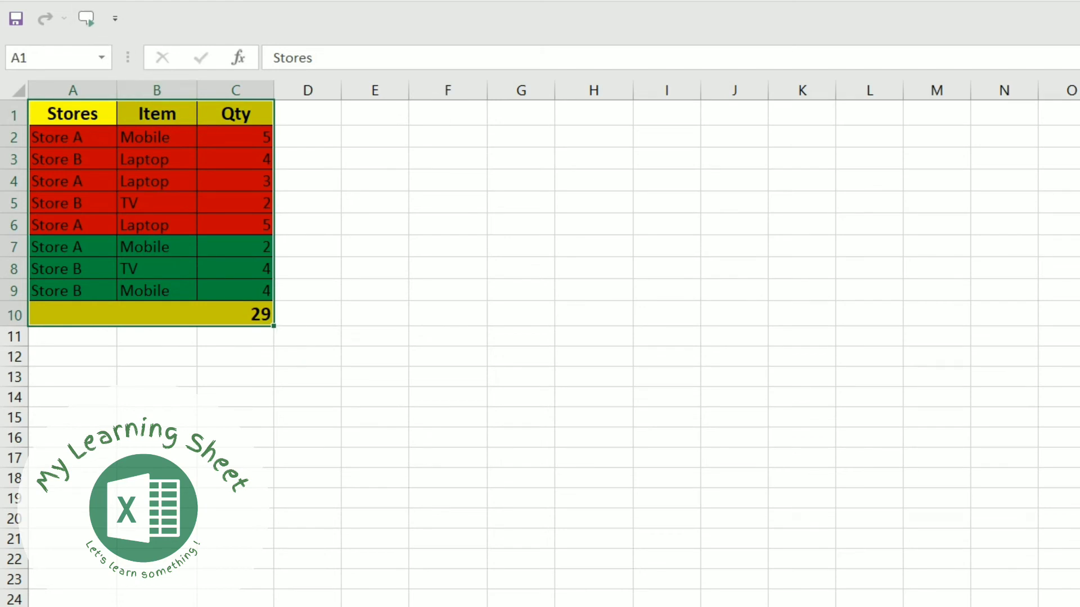
pyautogui.click(90, 22)
pyautogui.click(88, 24)
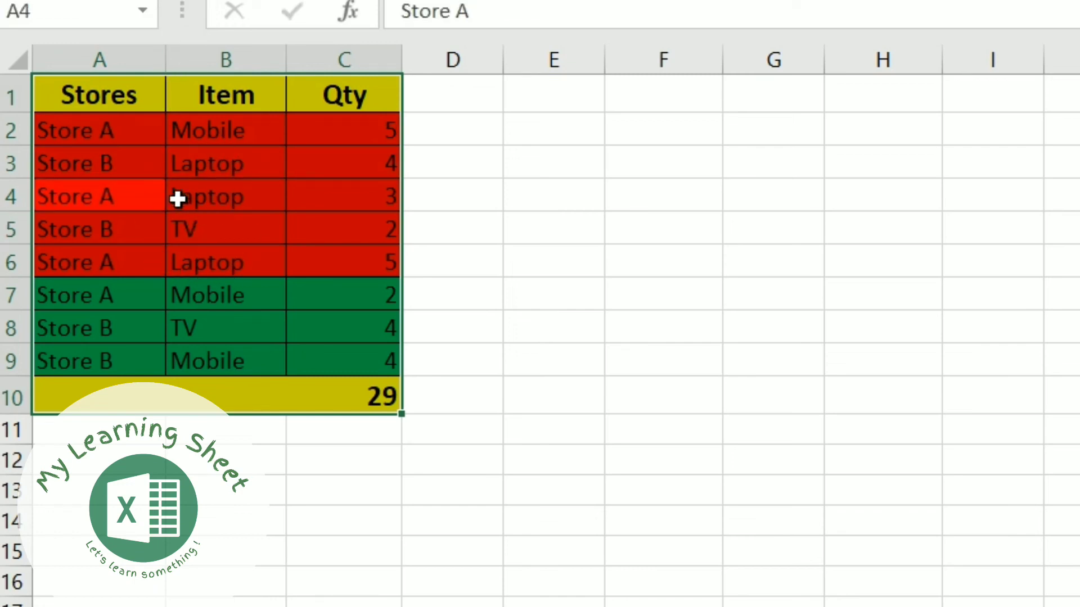
pyautogui.click(364, 193)
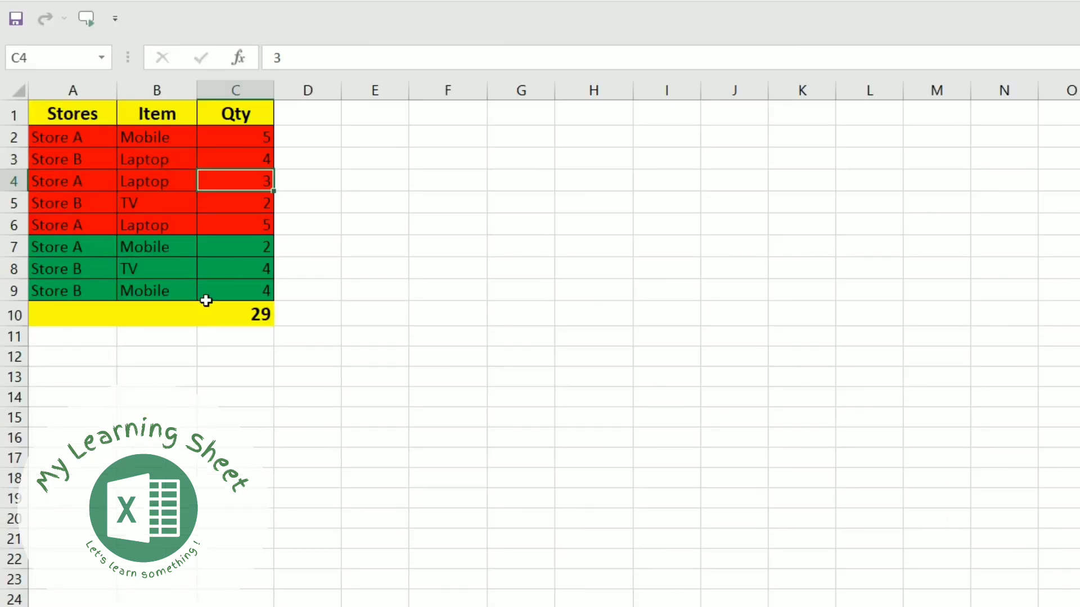